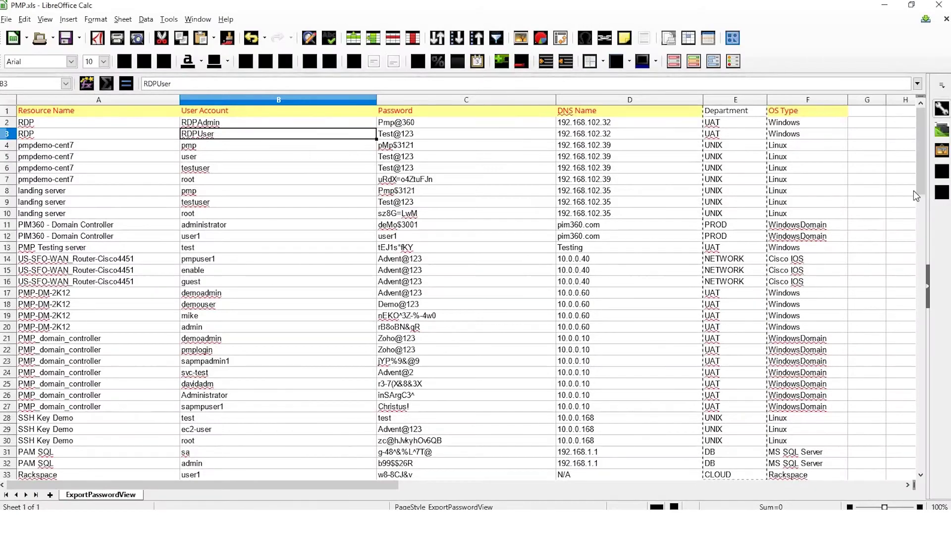
drag(920, 170, 920, 150)
click(141, 122)
click(142, 110)
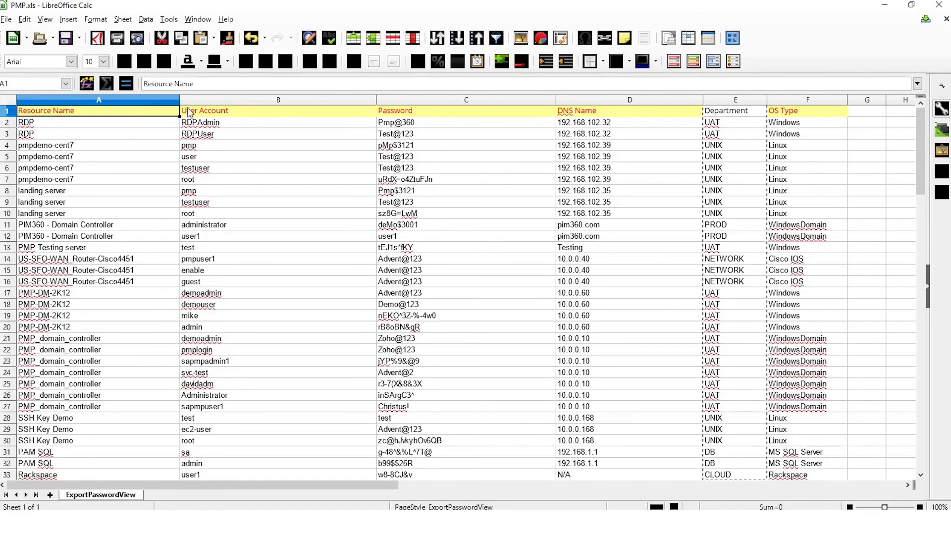
click(228, 111)
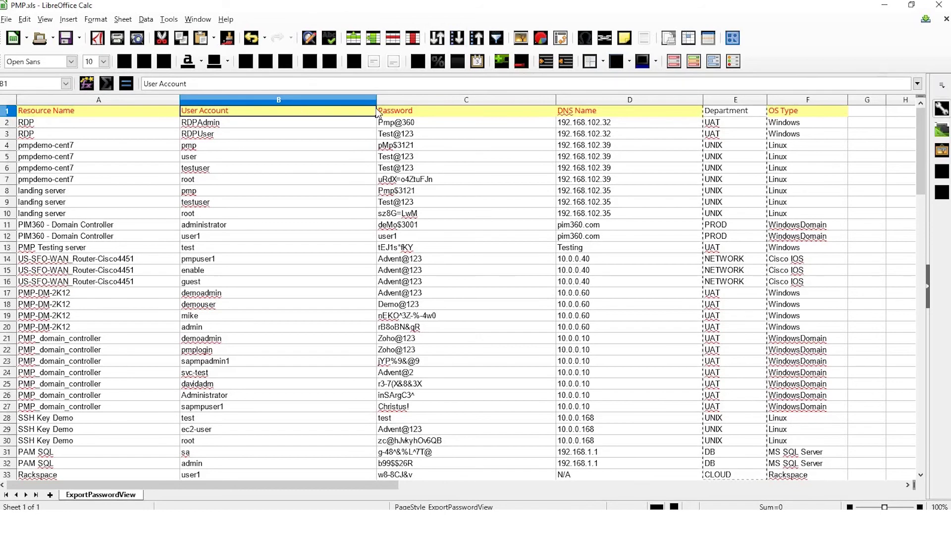
click(400, 116)
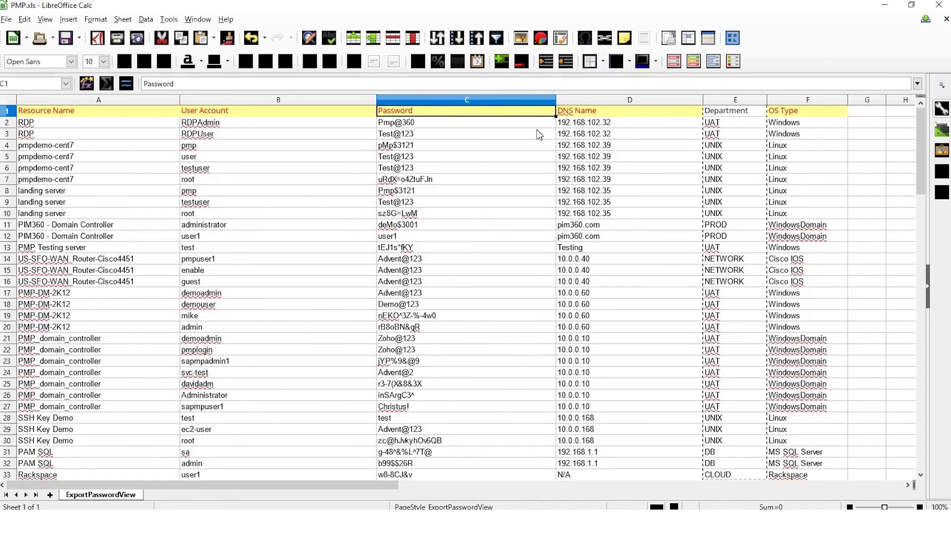
click(570, 117)
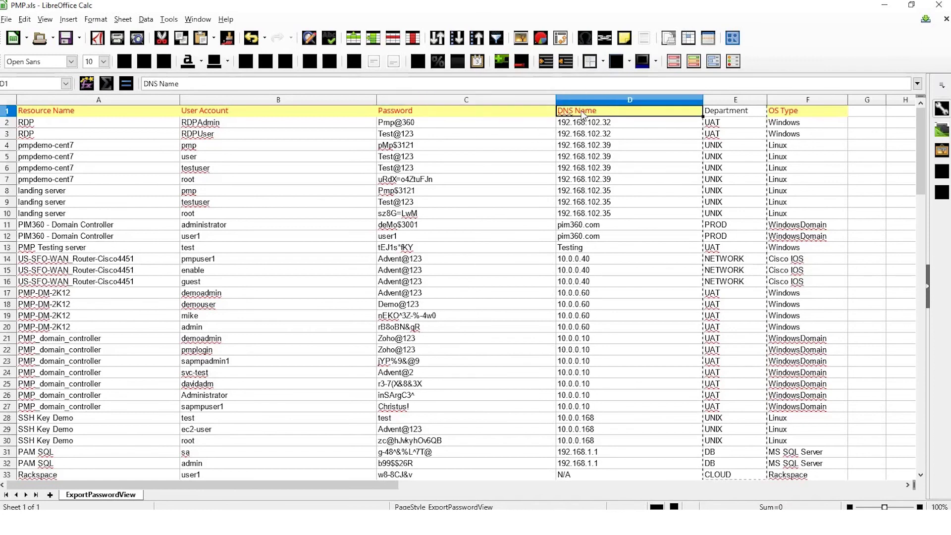
click(798, 111)
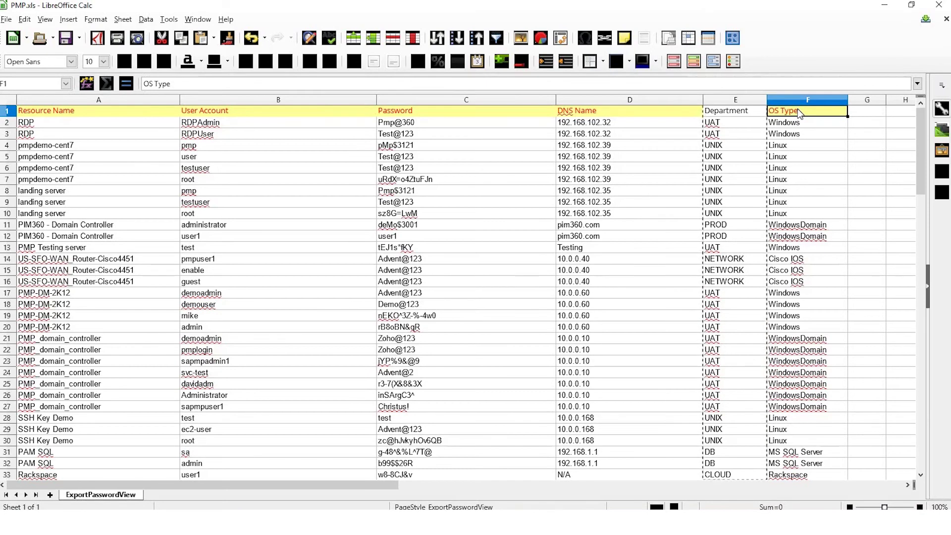
click(658, 109)
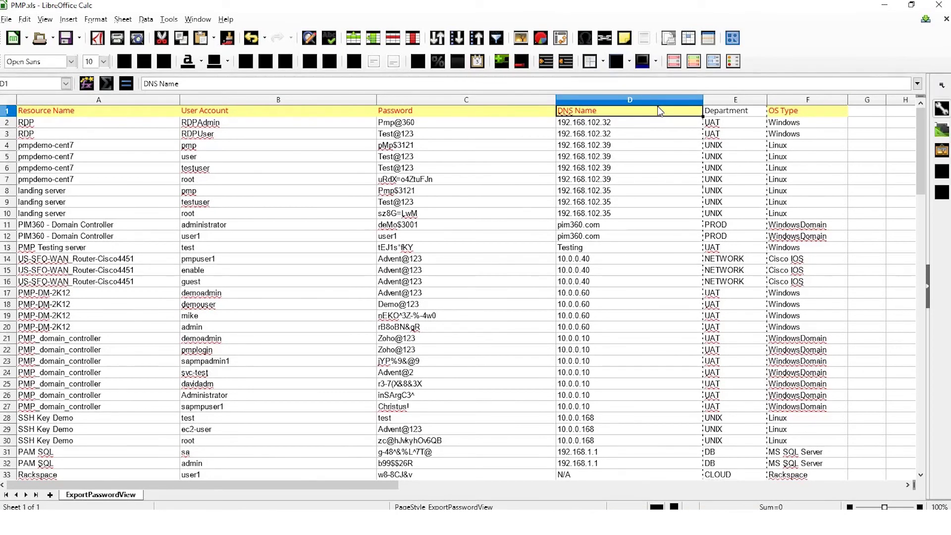
Step: Review the user account and RDP resource entries in PMP.csv, then go back to Password Manager Pro
click(274, 124)
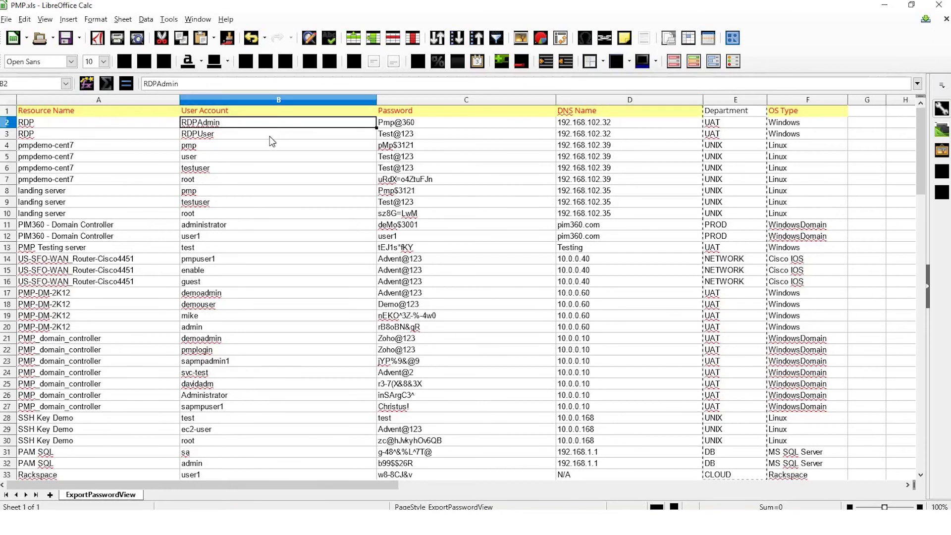
click(271, 137)
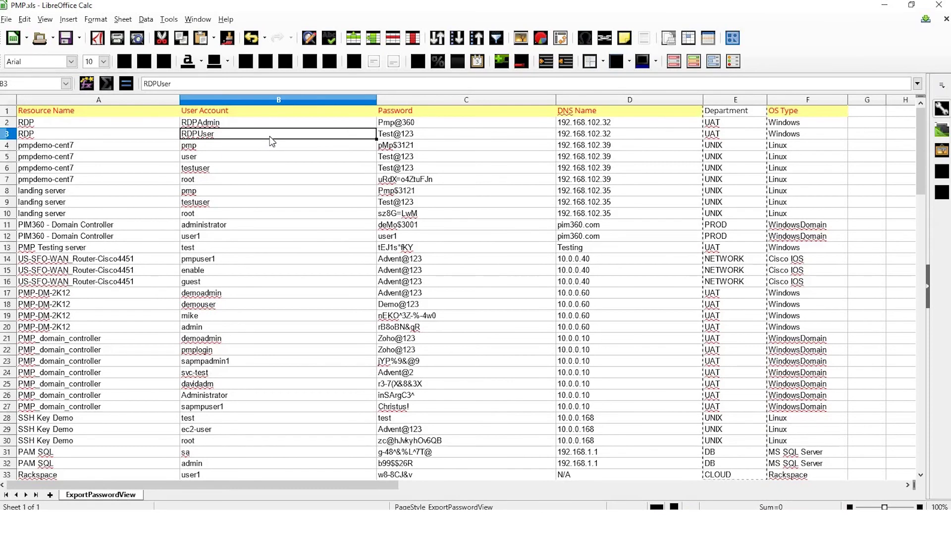
click(79, 124)
click(80, 133)
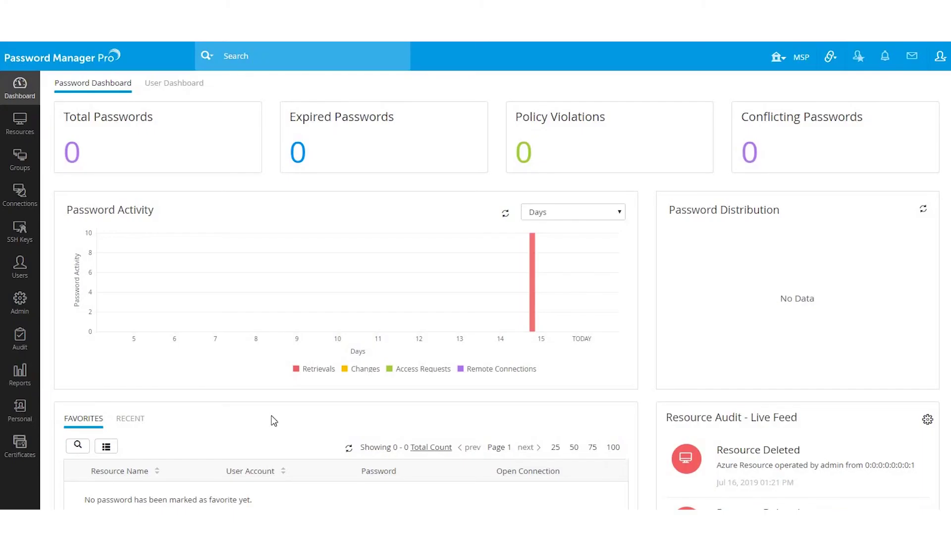
Step: From the Resources list, start Add Resource > Import From File
click(18, 128)
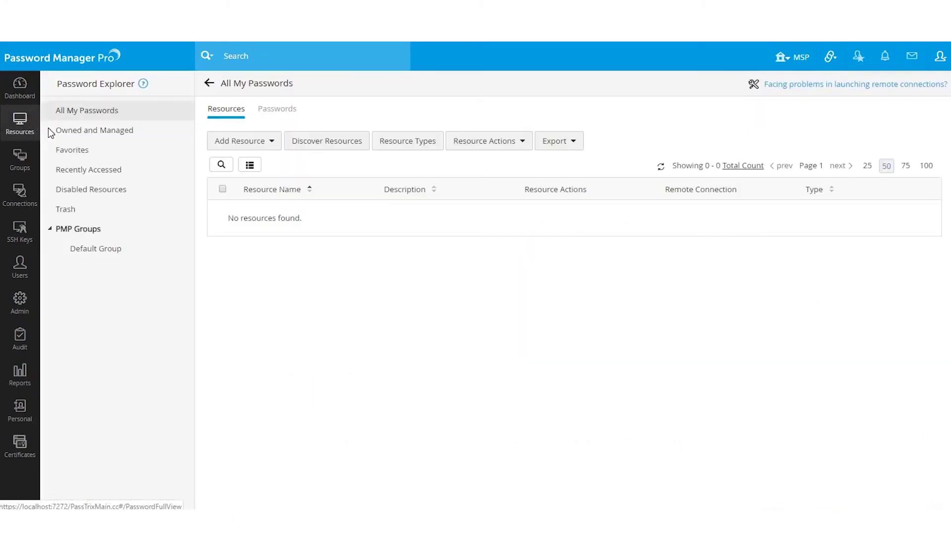
click(230, 143)
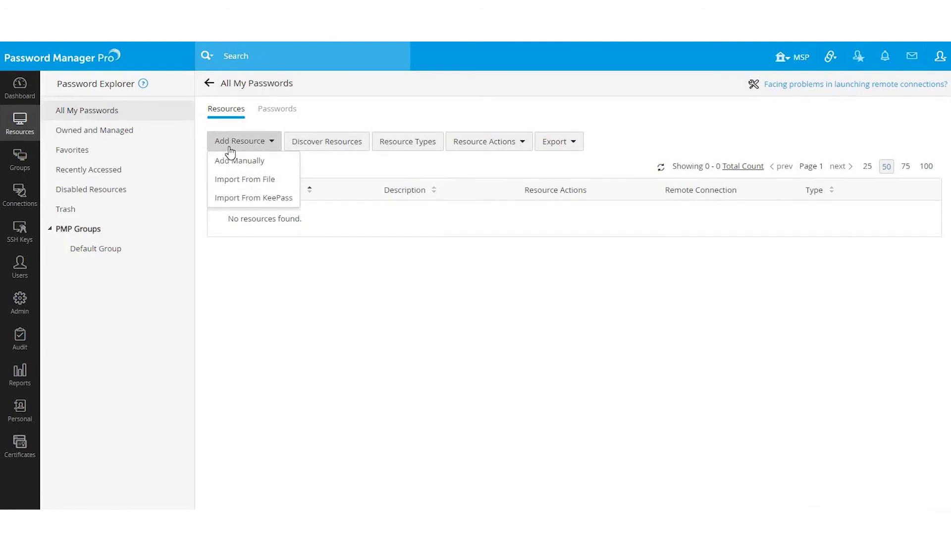
click(243, 180)
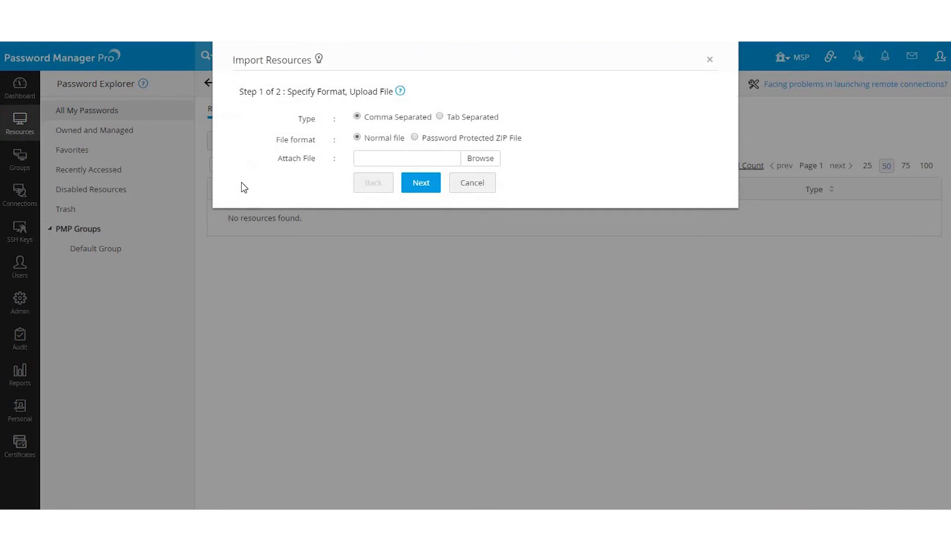
Step: Attach PMP.csv as the comma-separated import file and continue to field mapping
click(478, 158)
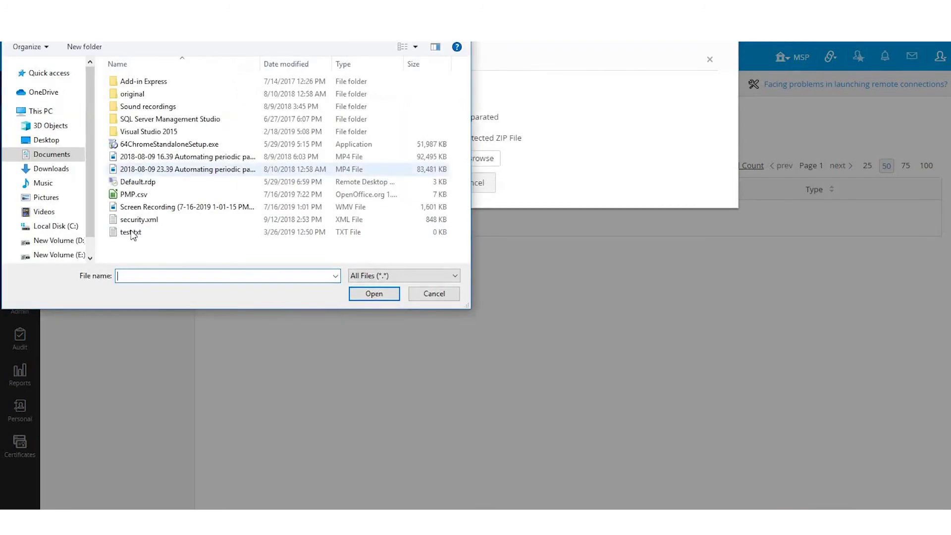
click(134, 194)
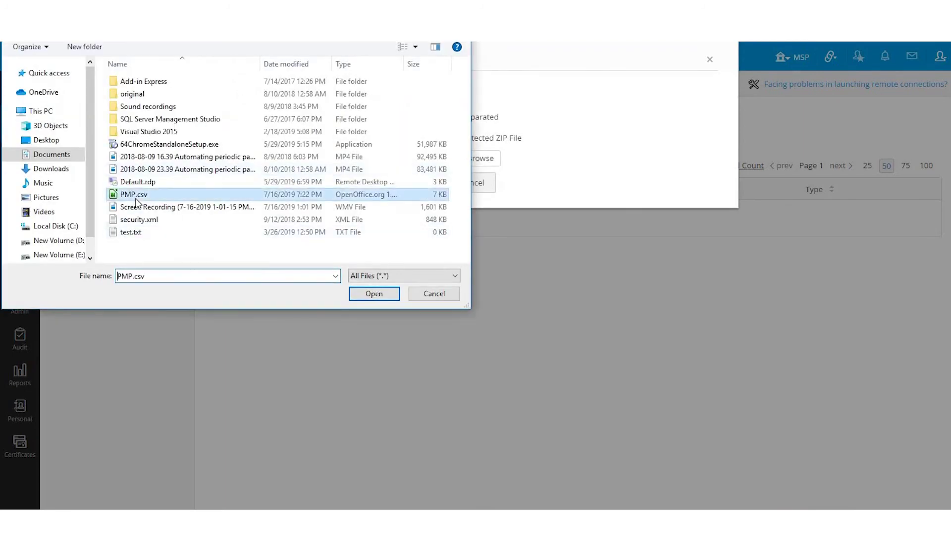
click(375, 294)
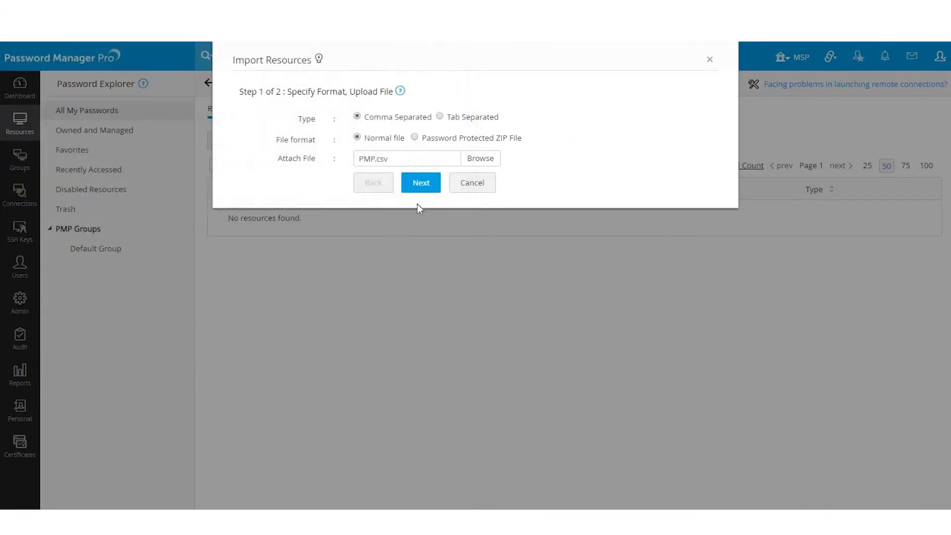
click(418, 194)
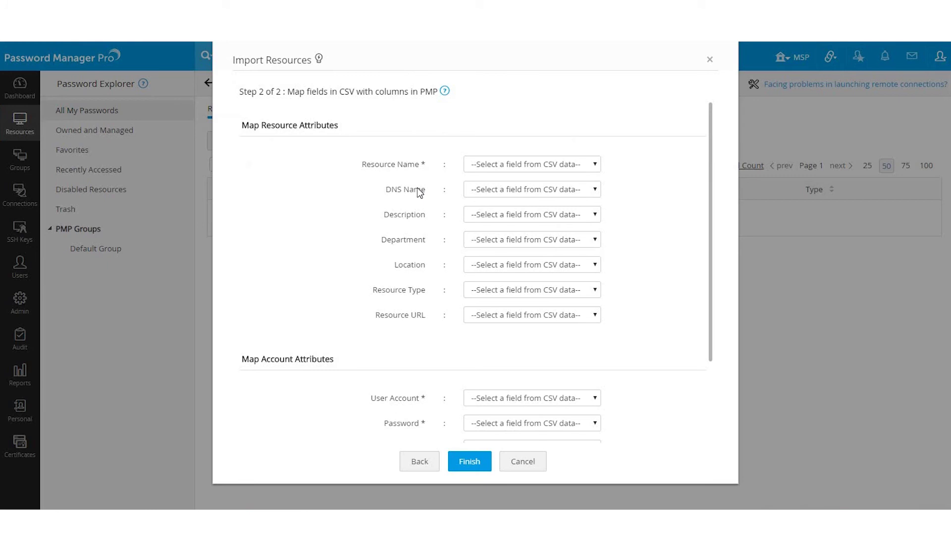
Step: Map Resource Name→Col 1, DNS Name→Col 4, Department→Col 5, Resource Type→OS Type, User Account→Col 2, Password→Col 3
click(541, 166)
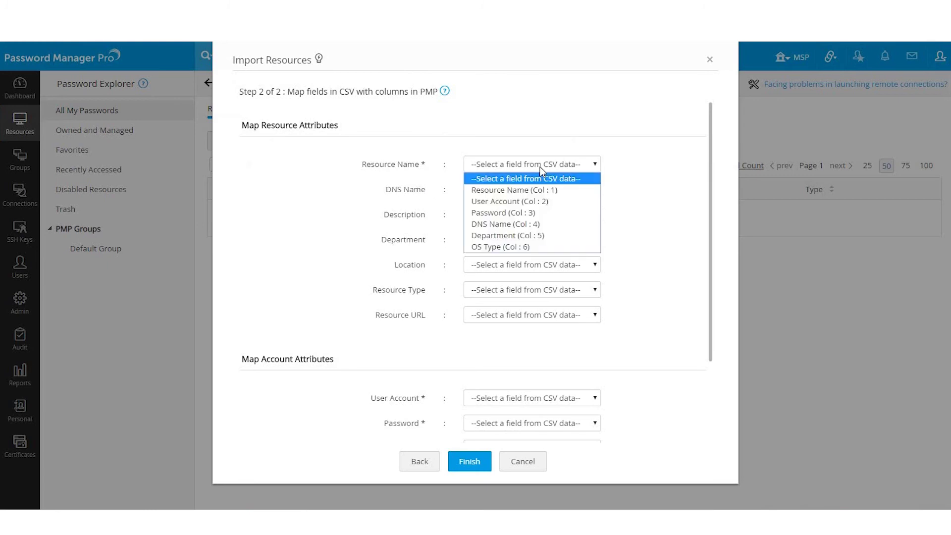
click(528, 191)
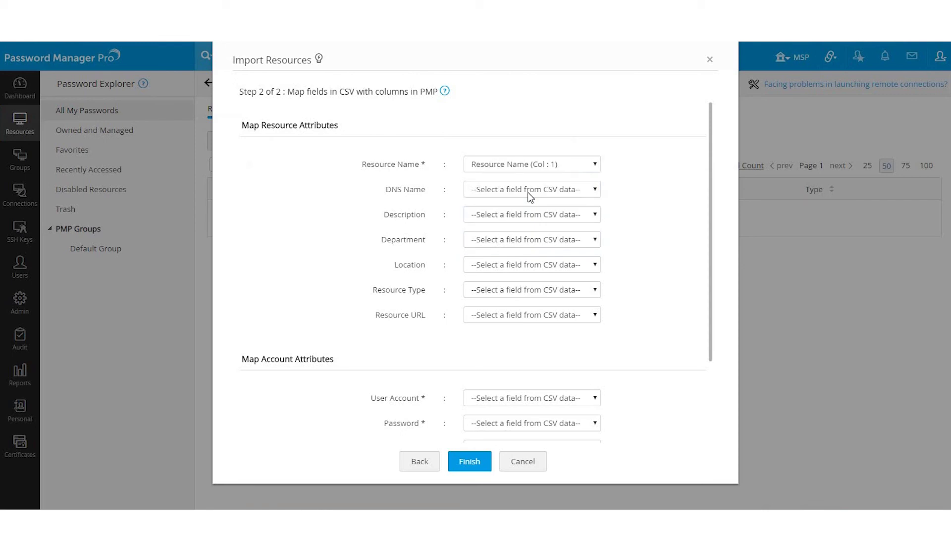
click(529, 193)
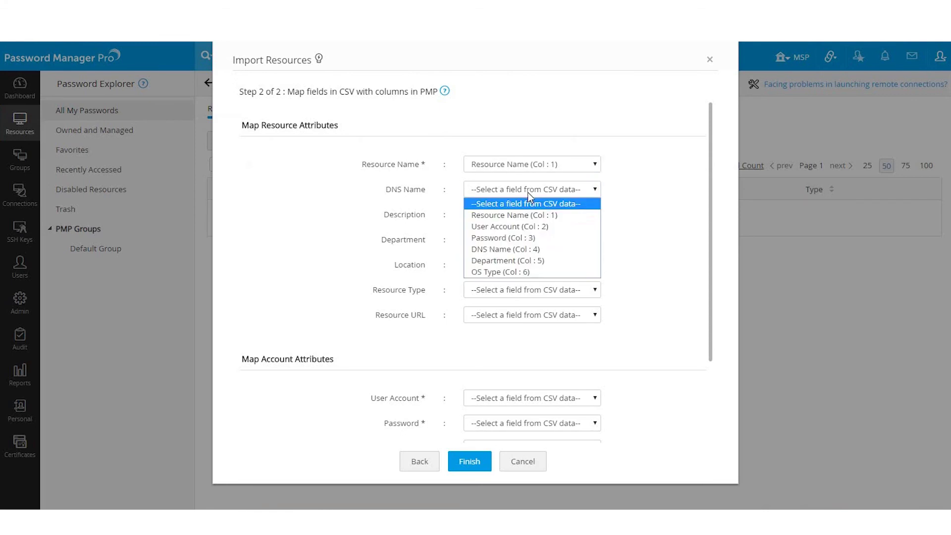
click(518, 249)
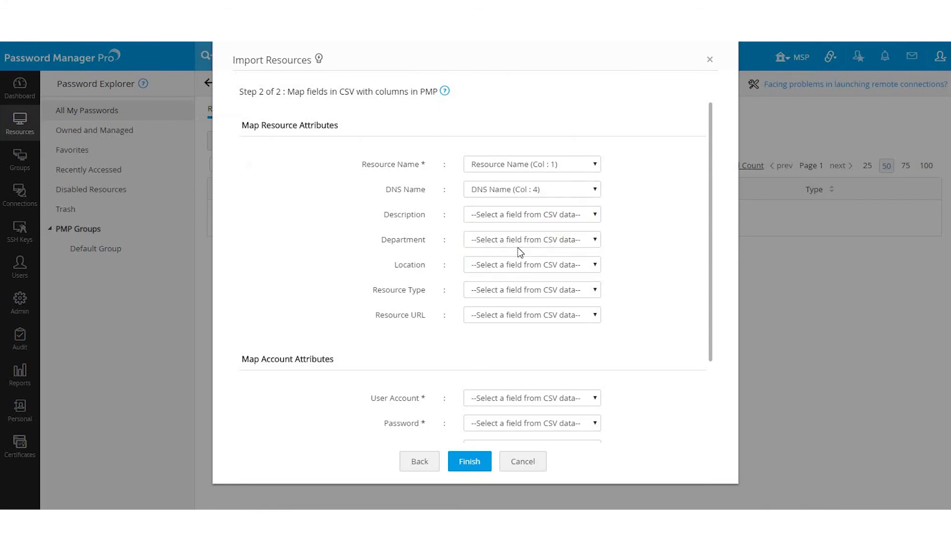
click(516, 240)
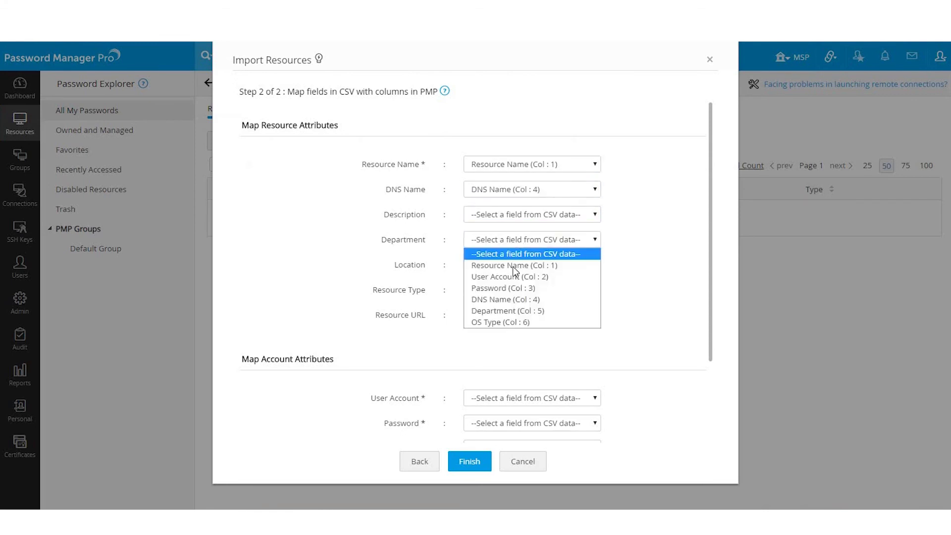
click(513, 311)
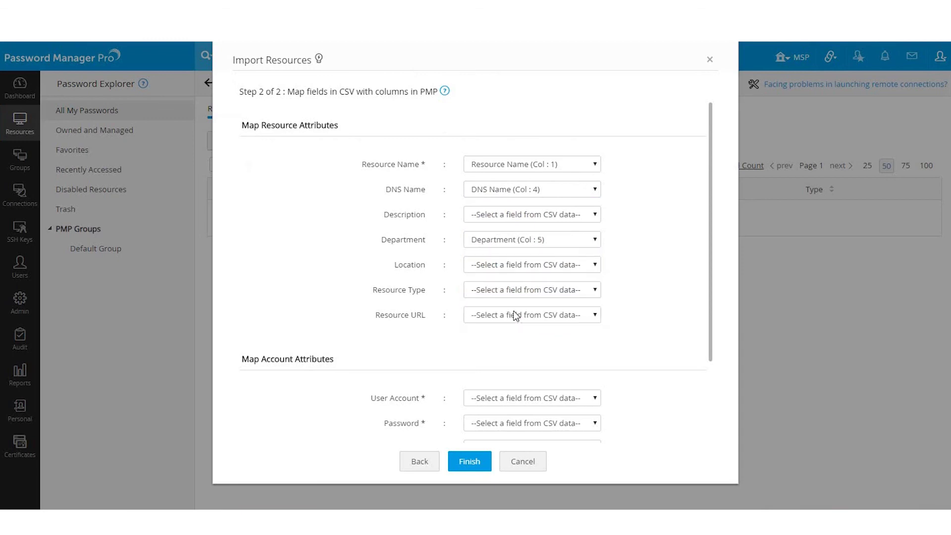
click(515, 290)
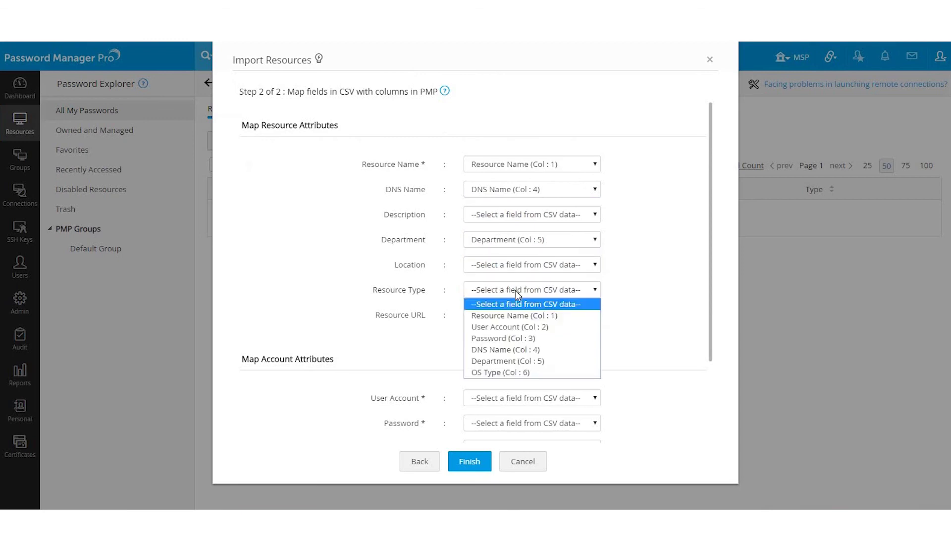
click(508, 372)
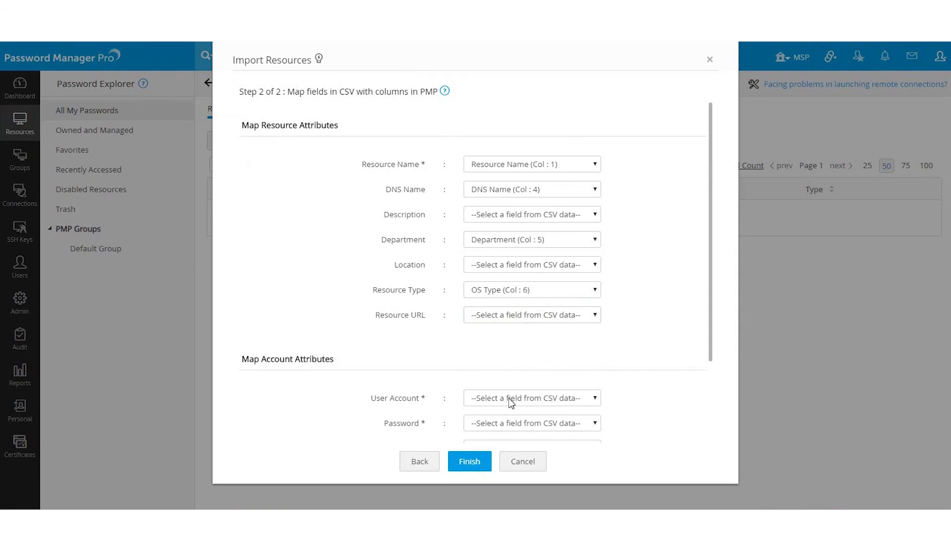
click(509, 399)
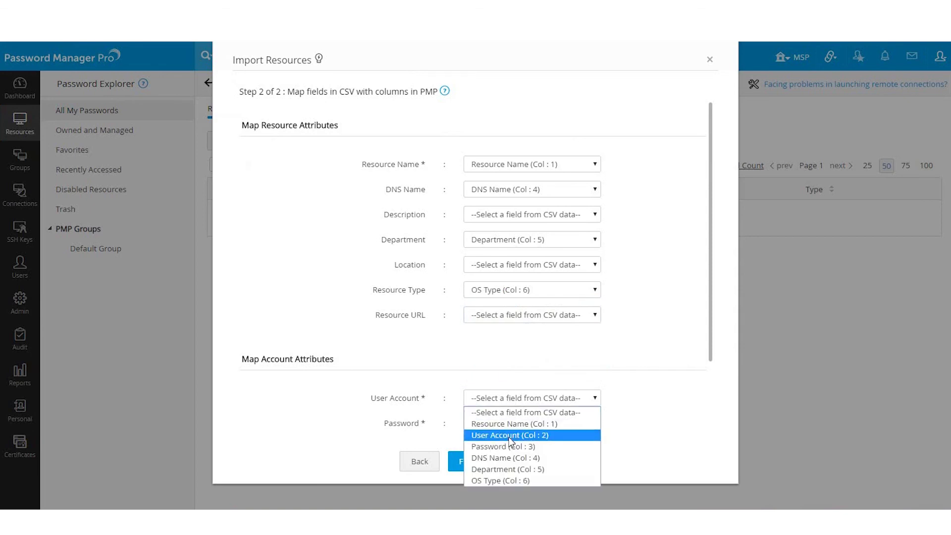
click(509, 435)
click(513, 424)
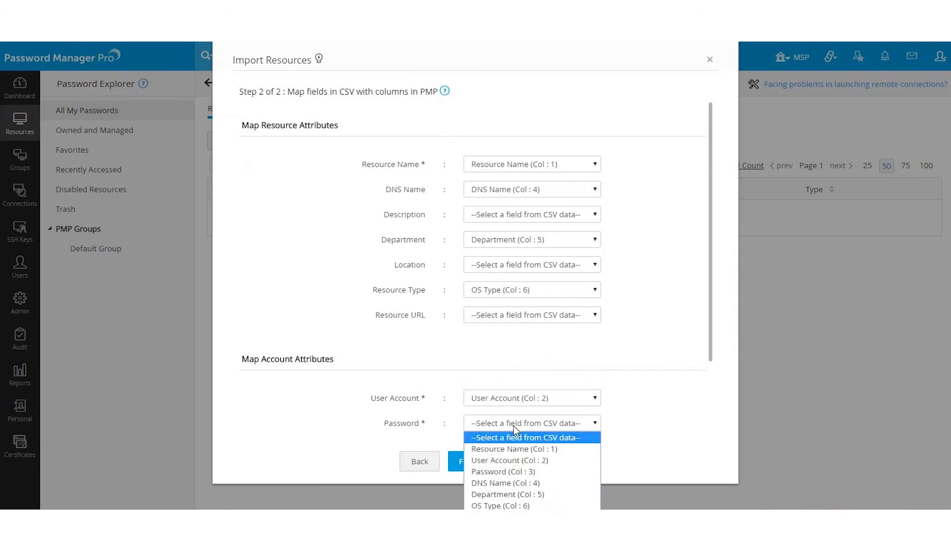
click(507, 472)
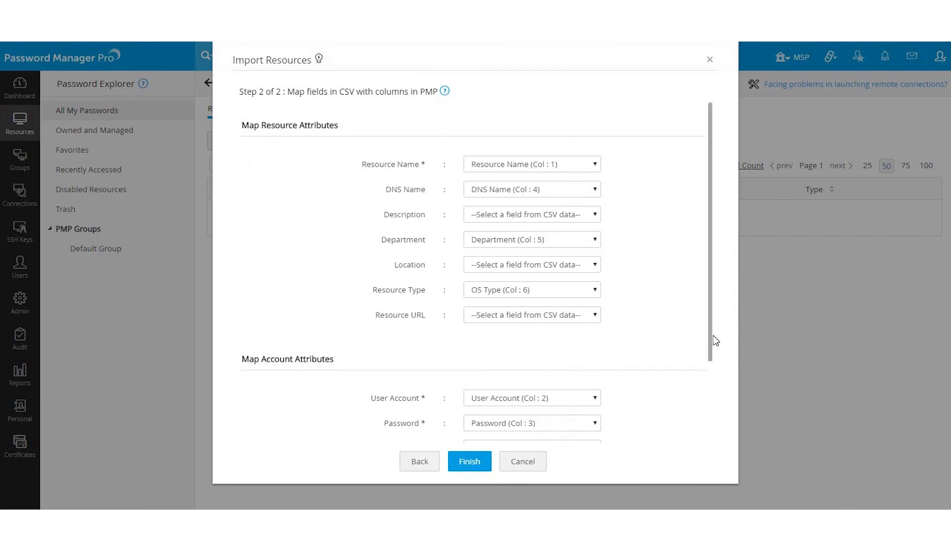
Step: Finish the import with Overwrite Existing Resources left unchanged
drag(711, 368, 714, 442)
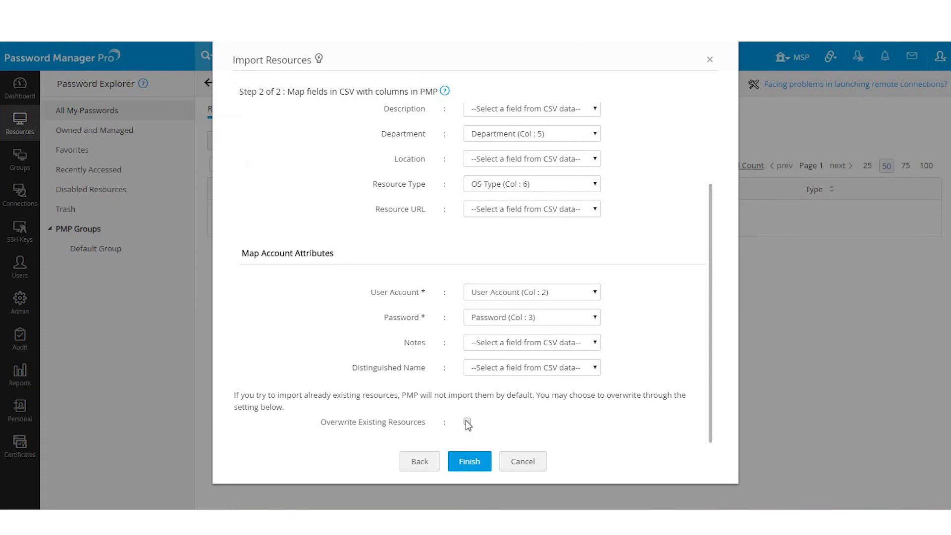
click(469, 462)
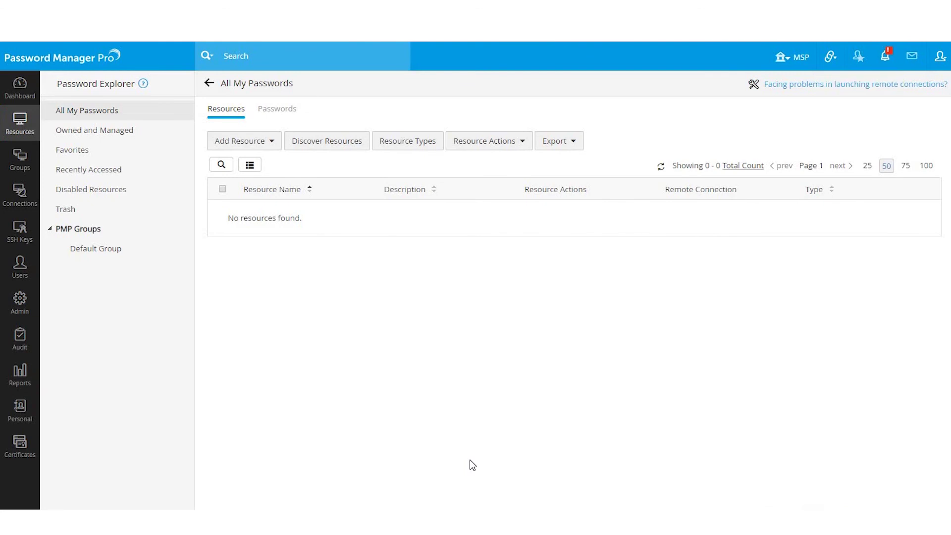
Step: Reload All My Passwords to list the 43 imported resources
click(94, 118)
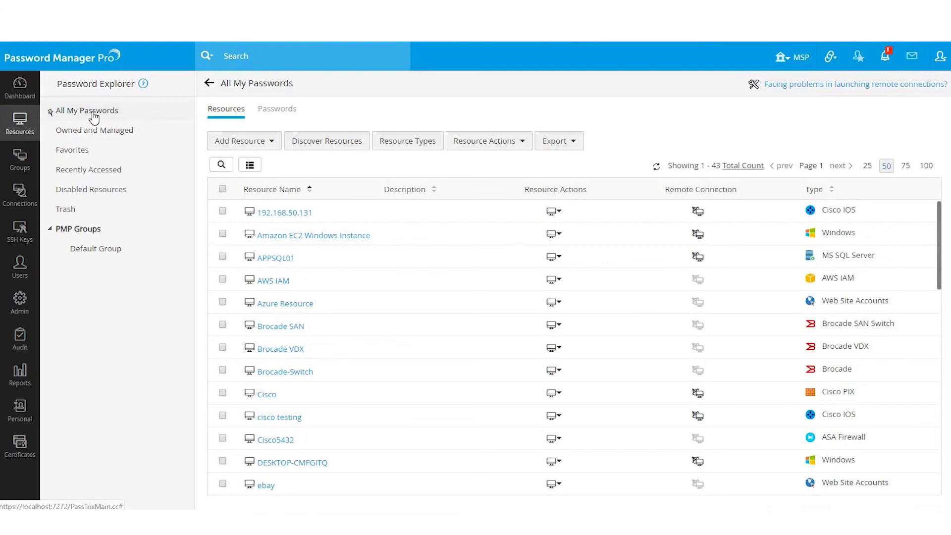